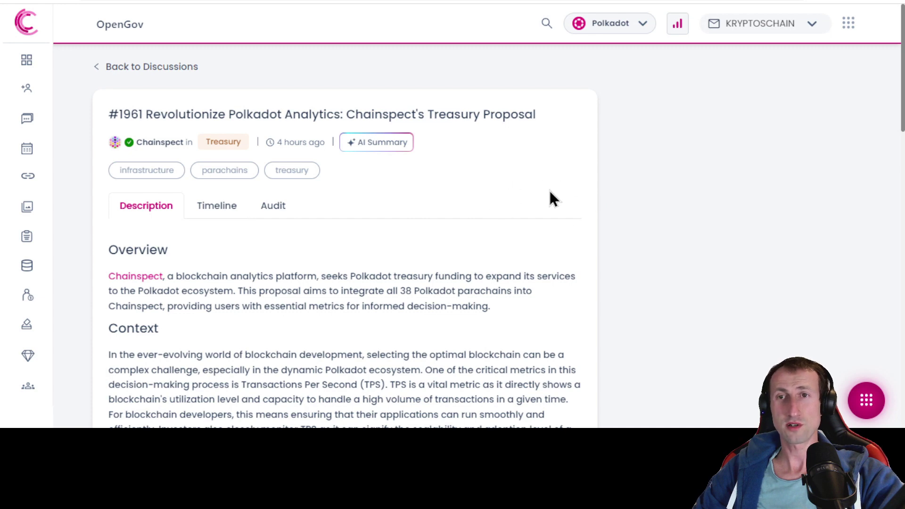
scroll(902, 129, "down", 2)
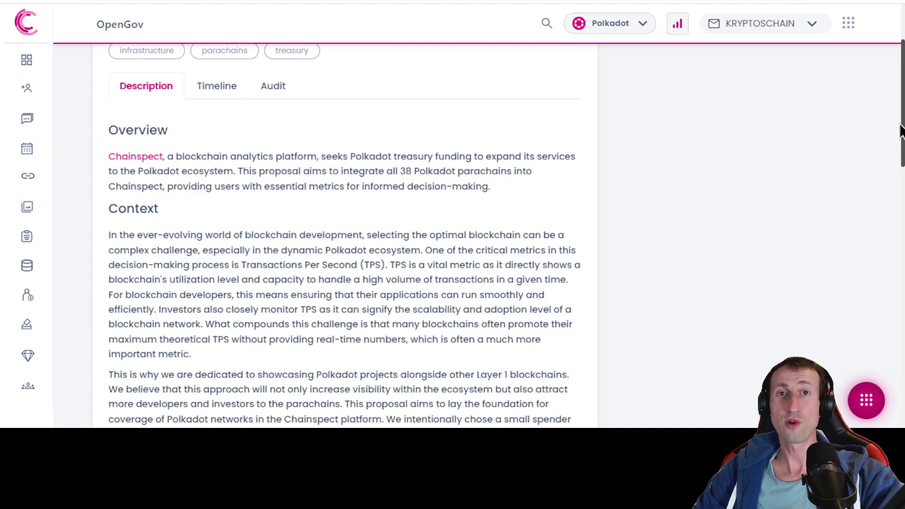
left_click_drag(900, 129, 898, 174)
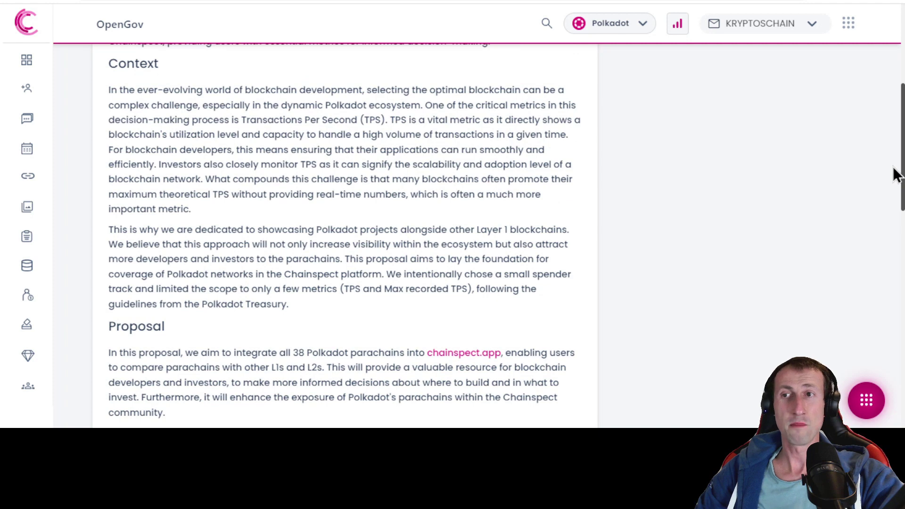
scroll(892, 176, "down", 1)
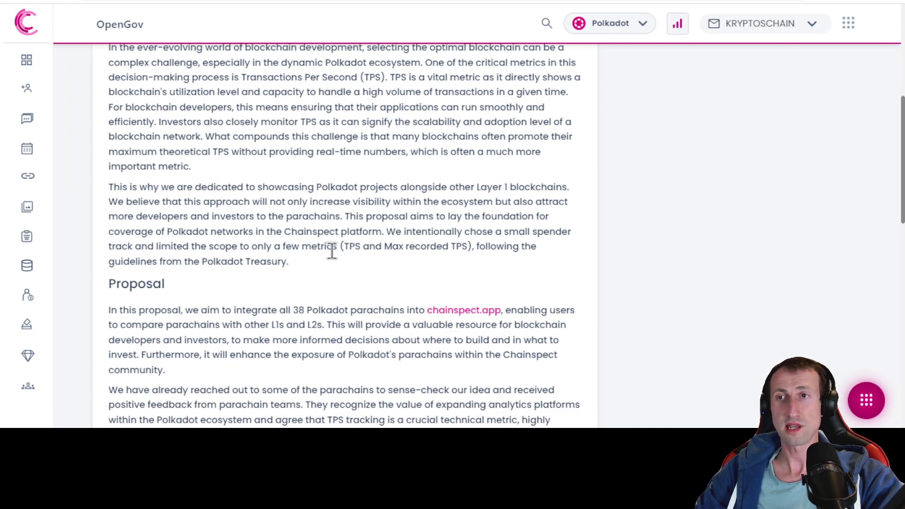
left_click_drag(343, 246, 487, 248)
left_click(463, 258)
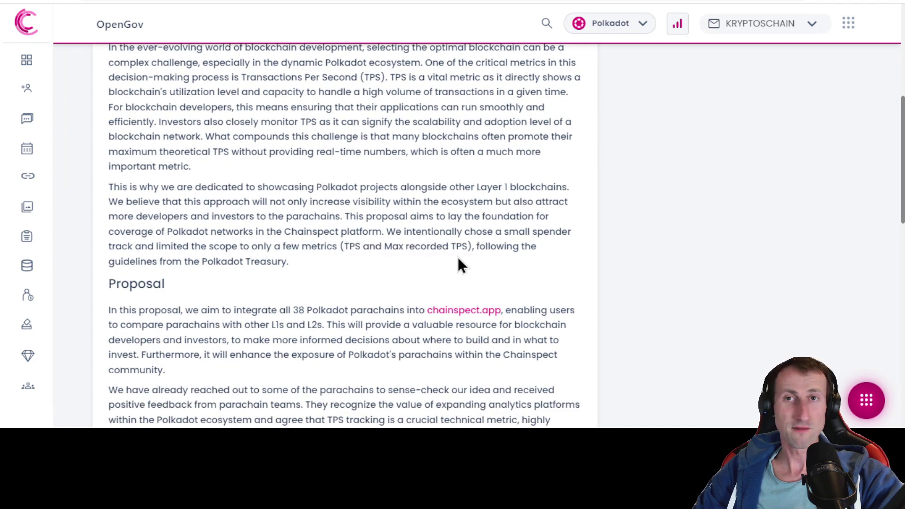
scroll(900, 212, "down", 4)
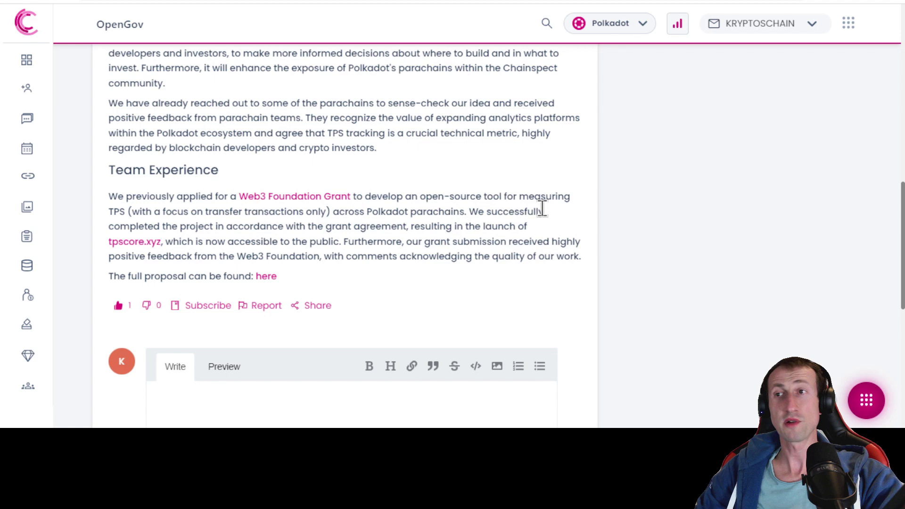
left_click_drag(138, 212, 323, 212)
left_click(328, 215)
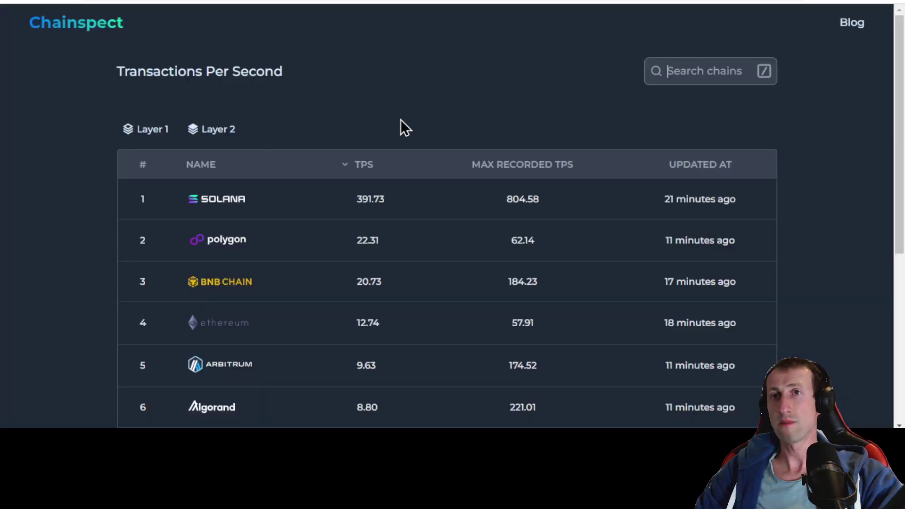
mouse_move(900, 106)
left_mouse_down()
mouse_move(898, 122)
mouse_move(898, 108)
left_mouse_up()
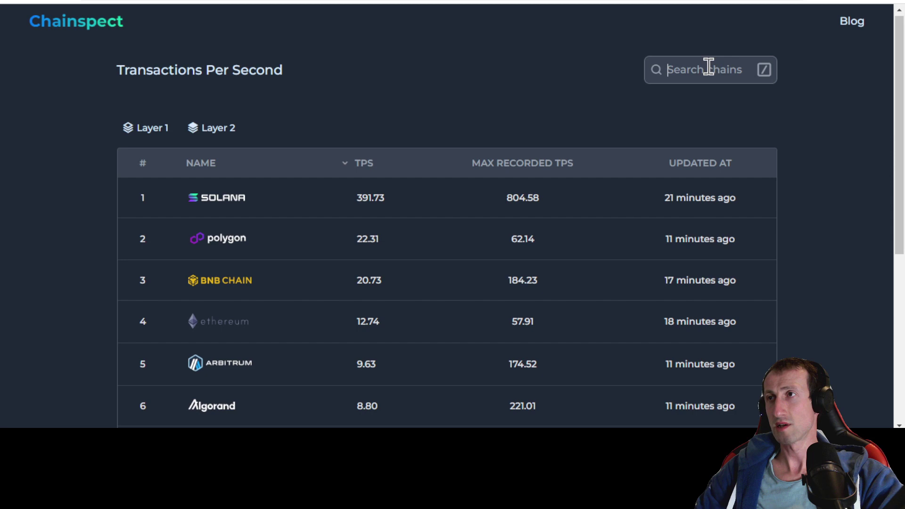
left_click_drag(900, 104, 897, 282)
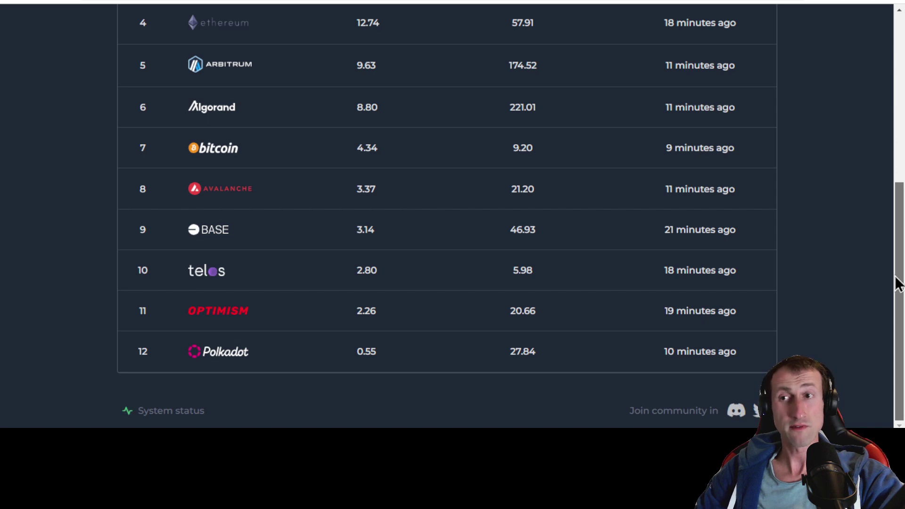
mouse_move(898, 282)
left_mouse_down()
mouse_move(898, 152)
mouse_move(895, 299)
left_mouse_up()
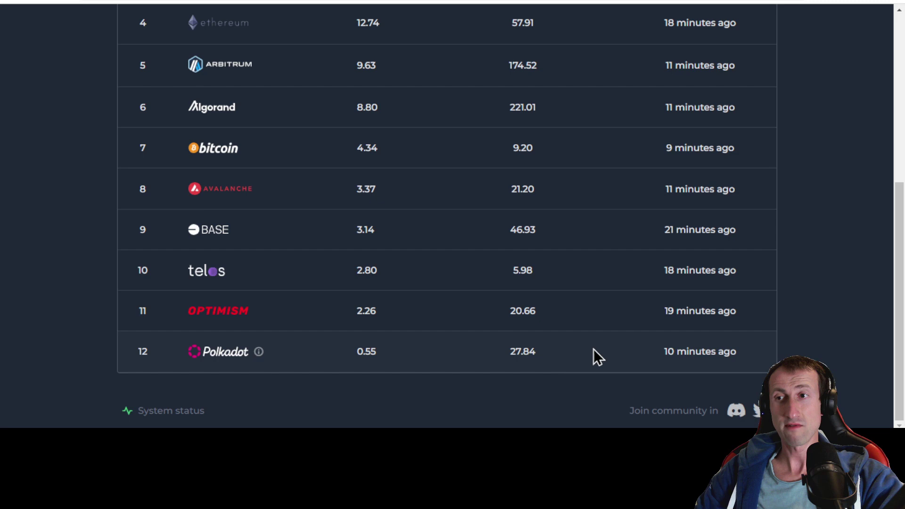
mouse_move(898, 308)
left_mouse_down()
mouse_move(894, 151)
mouse_move(894, 167)
mouse_move(882, 142)
mouse_move(865, 135)
mouse_move(895, 138)
mouse_move(892, 283)
mouse_move(889, 202)
mouse_move(890, 176)
mouse_move(895, 268)
mouse_move(900, 136)
mouse_move(895, 283)
mouse_move(901, 94)
left_mouse_up()
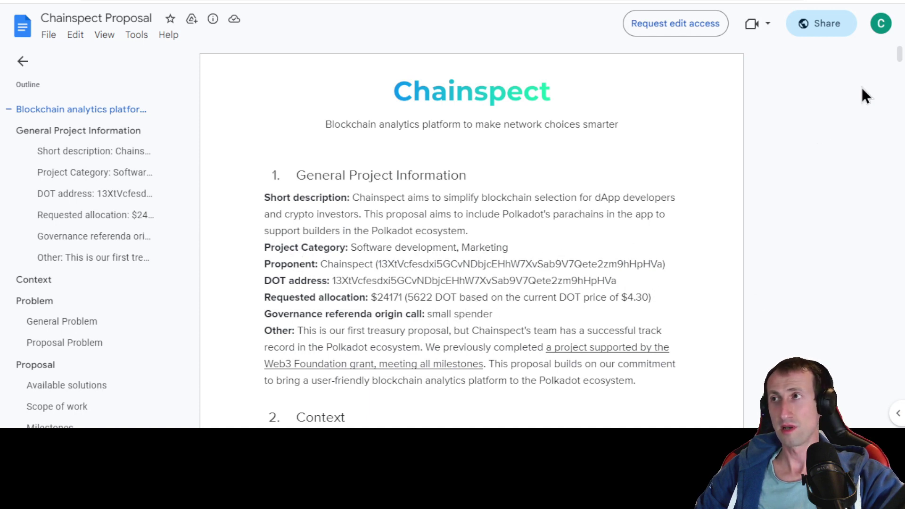
left_click_drag(899, 62, 890, 388)
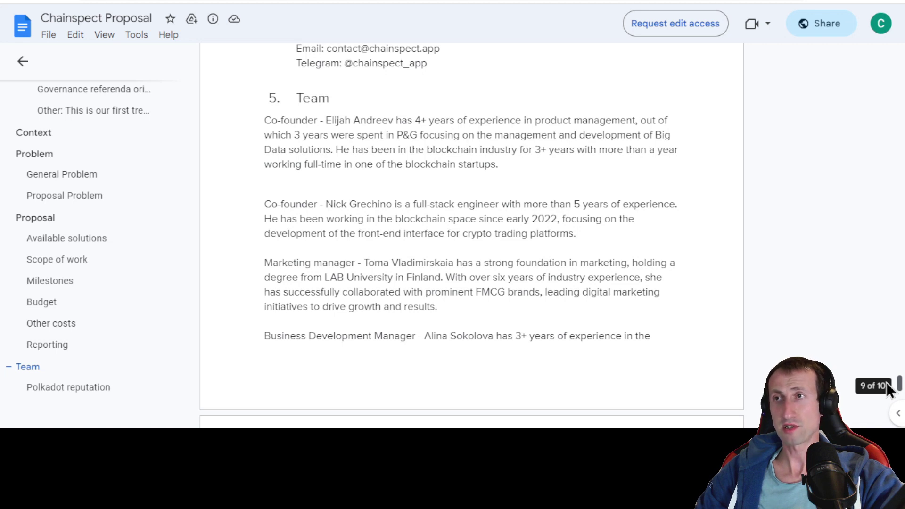
left_click_drag(889, 389, 889, 391)
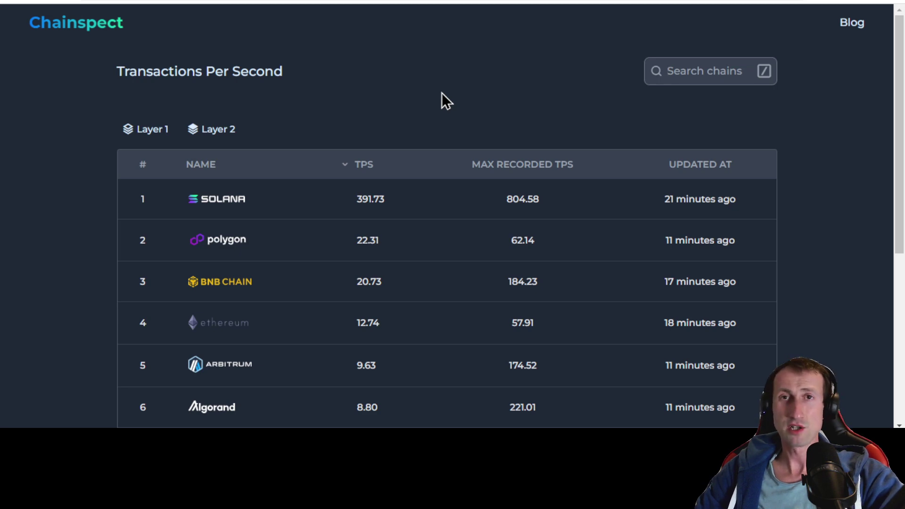
key("slash")
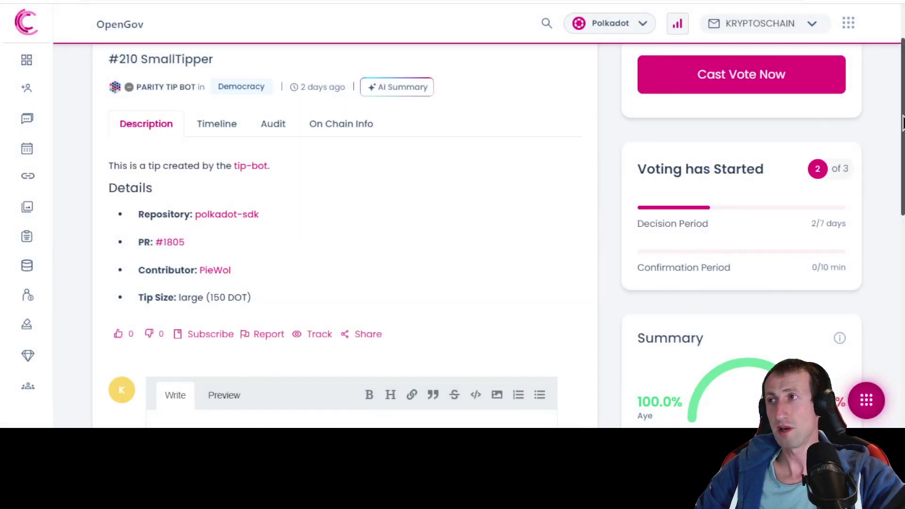
mouse_move(900, 125)
left_mouse_down()
mouse_move(900, 108)
mouse_move(896, 121)
left_mouse_up()
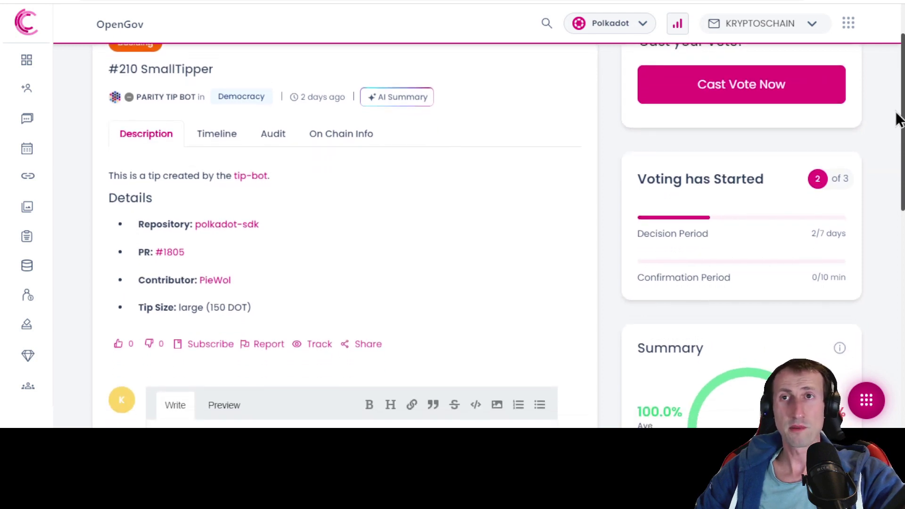
scroll(895, 122, "down", 1)
scroll(455, 183, "down", 1)
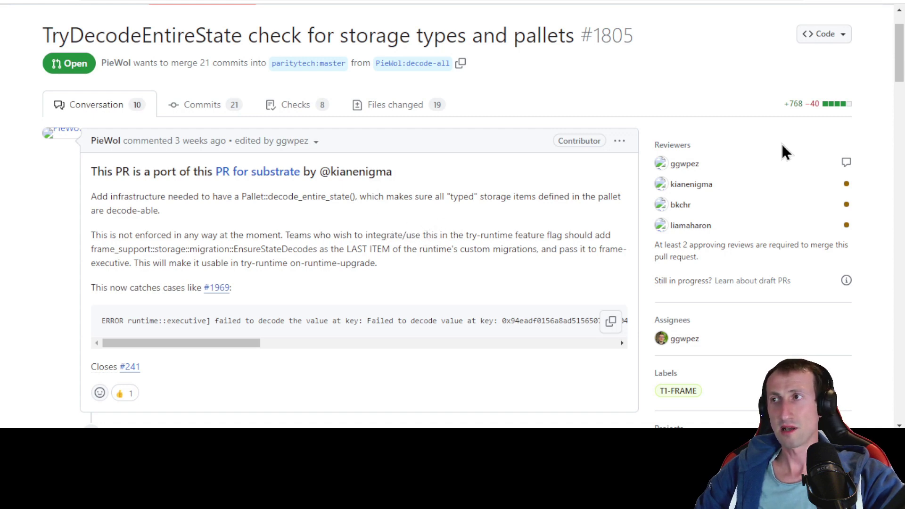
left_click_drag(899, 57, 899, 63)
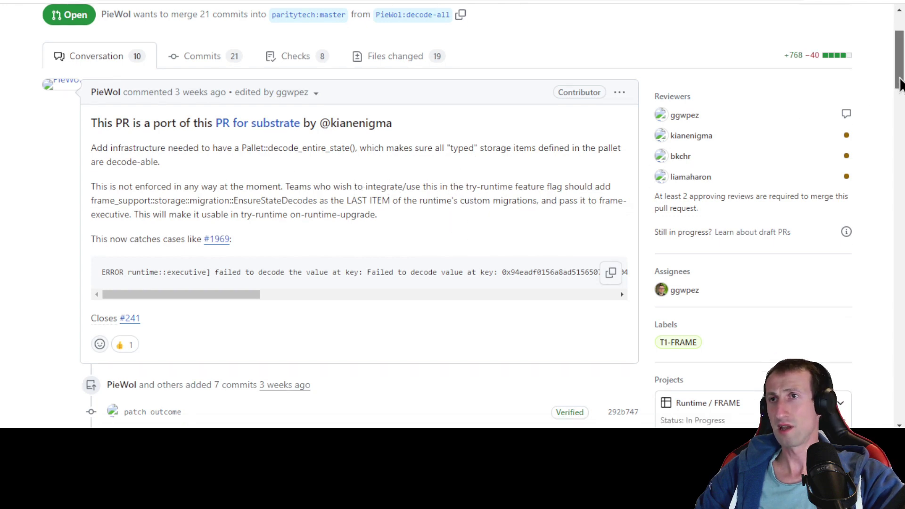
mouse_move(900, 81)
left_mouse_down()
mouse_move(900, 106)
mouse_move(892, 60)
left_mouse_up()
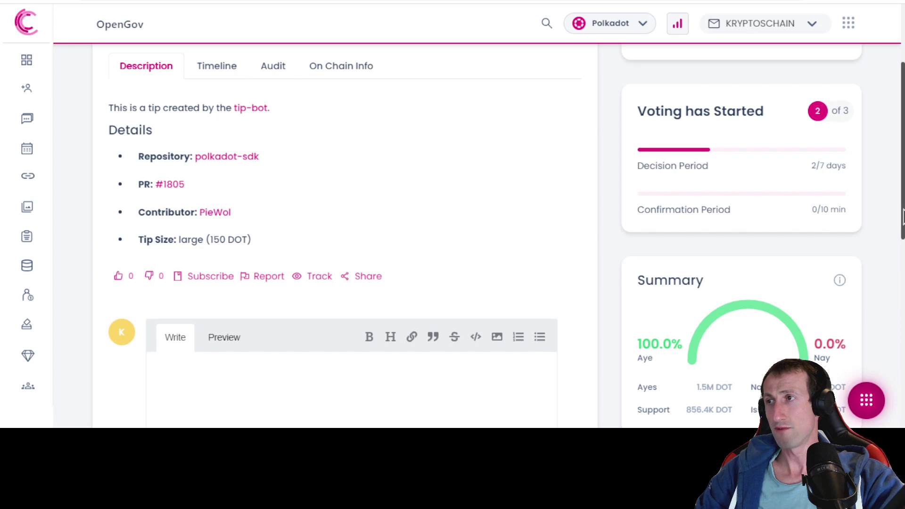
left_click_drag(900, 216, 901, 277)
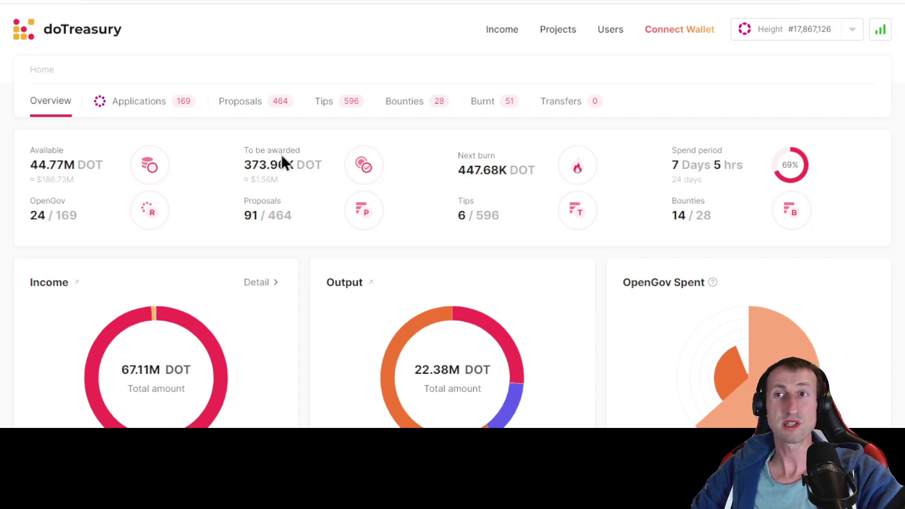
double_click(250, 180)
left_click(290, 183)
double_click(247, 179)
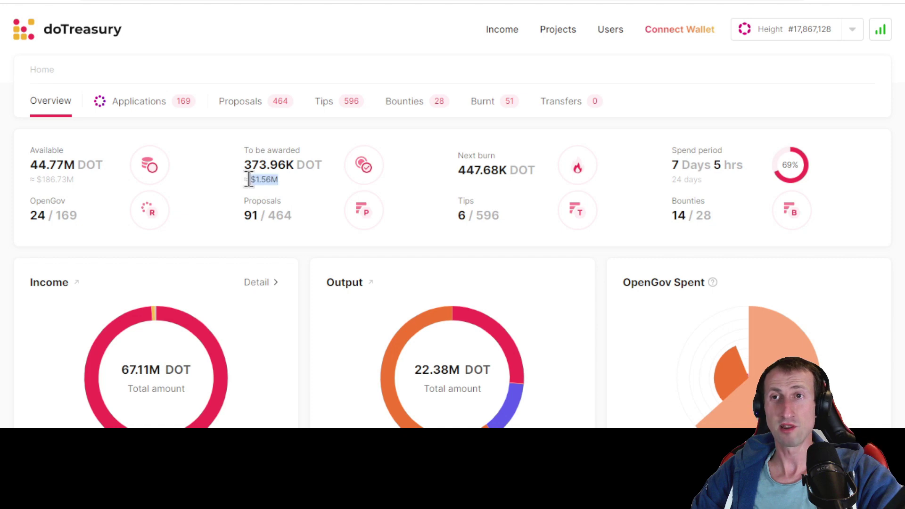
left_click(355, 182)
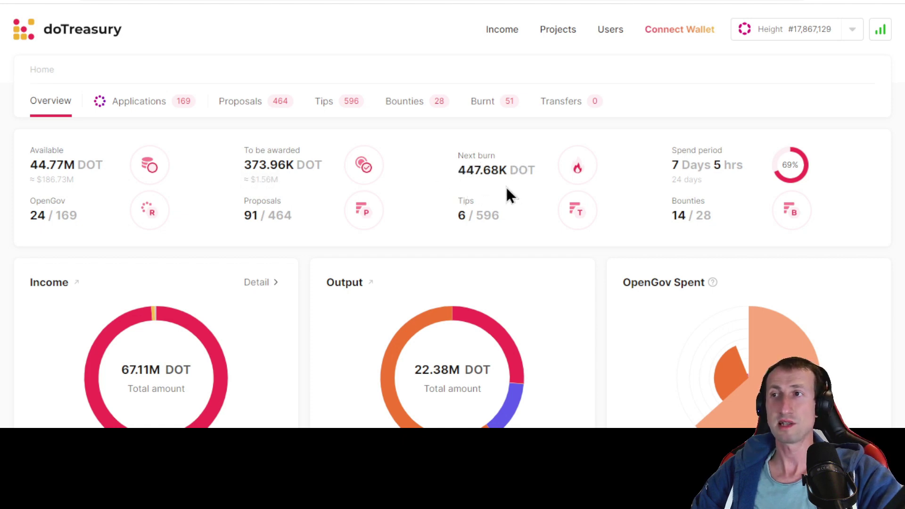
left_click_drag(672, 165, 727, 170)
left_click(746, 183)
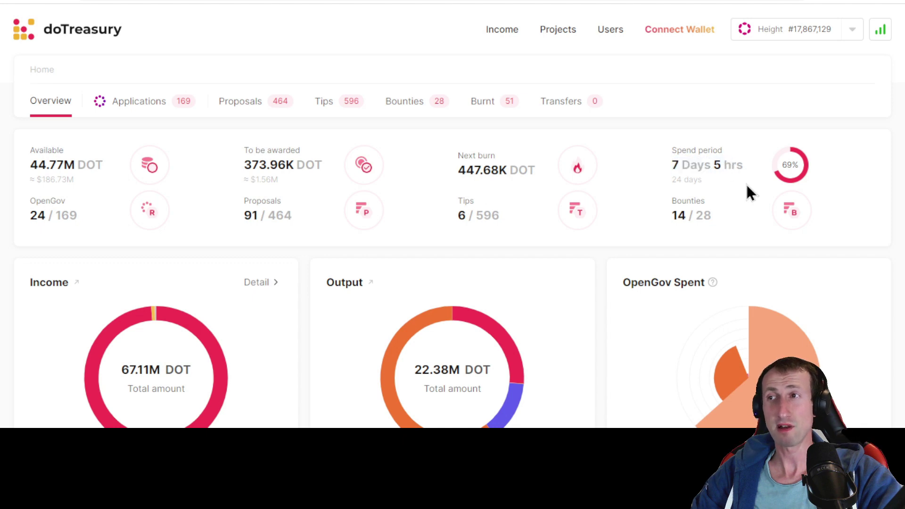
left_click_drag(672, 165, 714, 170)
left_click(742, 178)
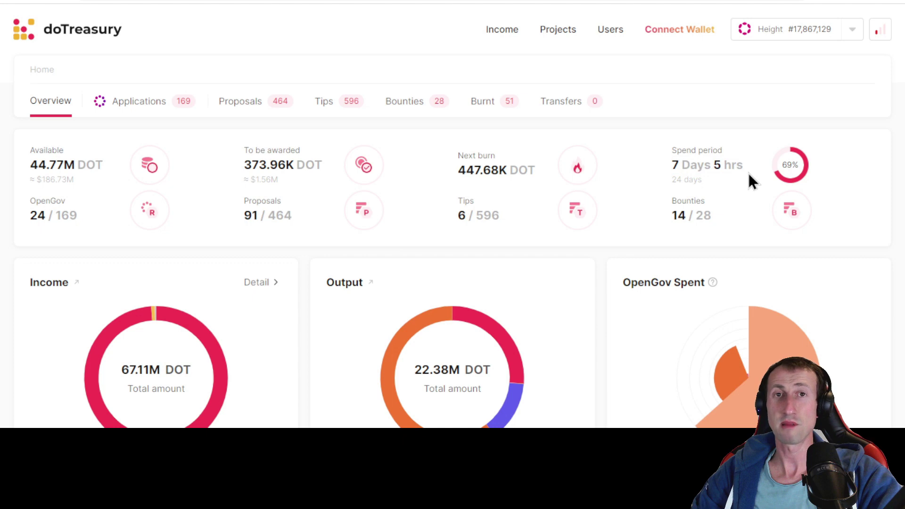